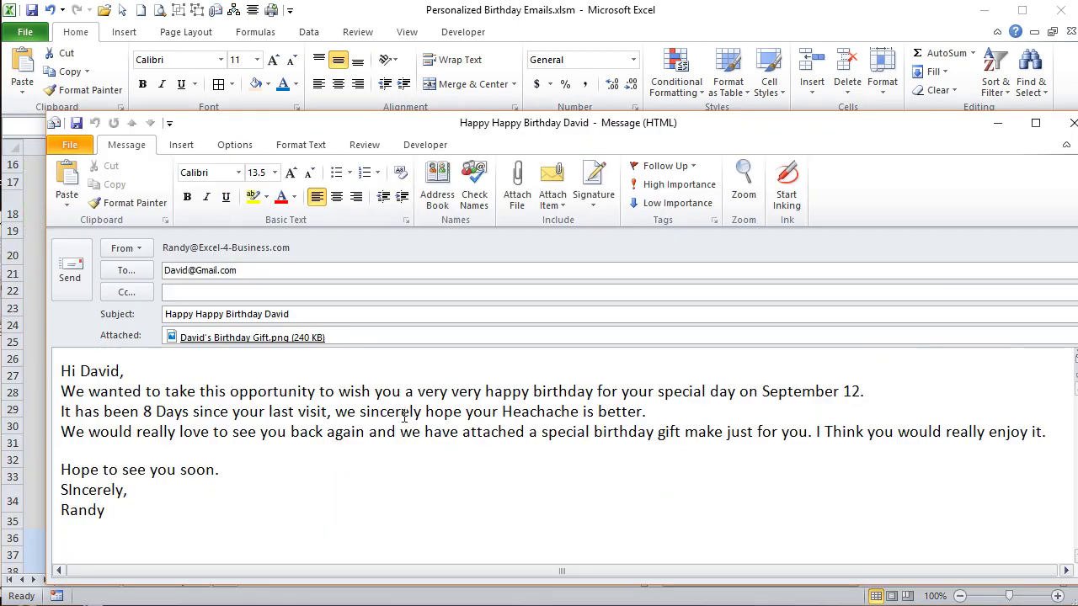
Step: Open the birthday gift image attached to the email message
{"action": "left_click", "coordinate": [196, 336]}
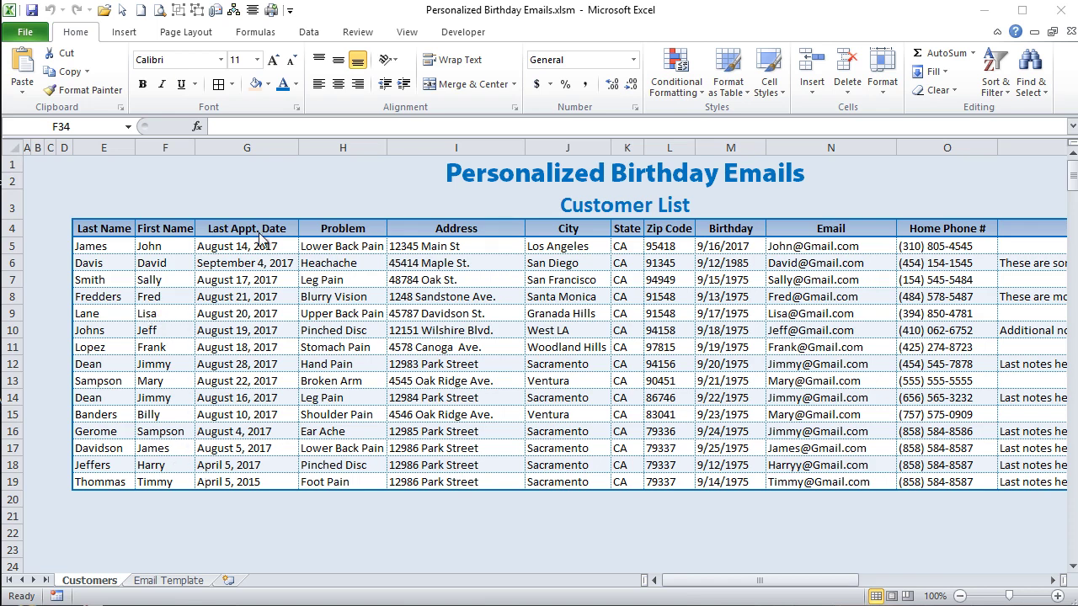
Step: Examine the customer list's Last Appt. Date and Problem columns, and the columns beyond Home Phone #
{"action": "left_click_drag", "start_coordinate": [251, 245], "coordinate": [252, 297]}
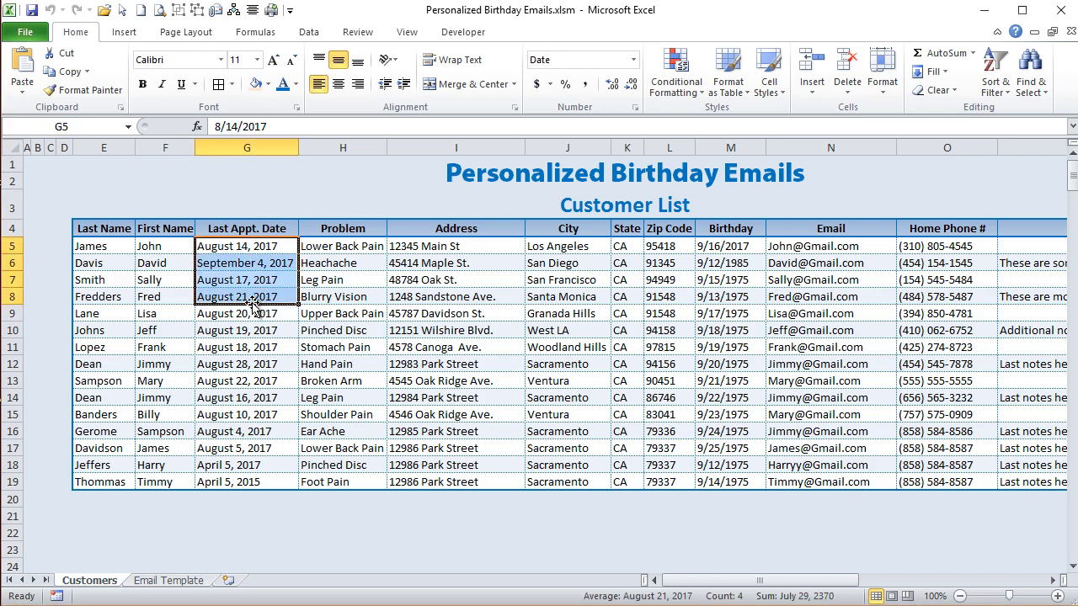
{"action": "left_click_drag", "start_coordinate": [333, 246], "coordinate": [333, 435]}
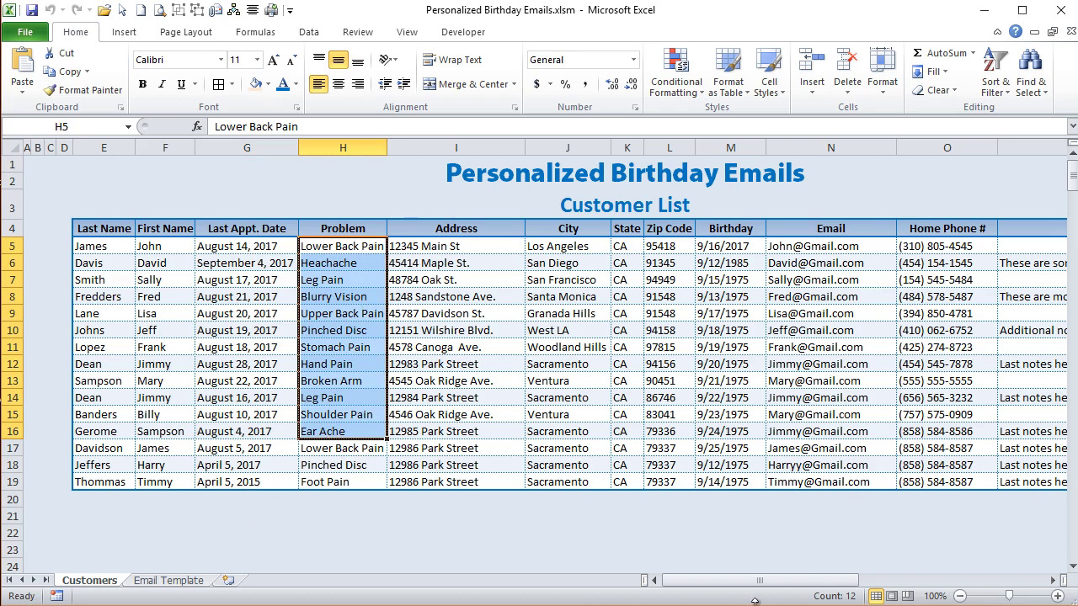
{"action": "left_click_drag", "start_coordinate": [769, 586], "coordinate": [866, 589]}
{"action": "left_click_drag", "start_coordinate": [878, 244], "coordinate": [896, 284]}
{"action": "left_click_drag", "start_coordinate": [878, 587], "coordinate": [782, 583]}
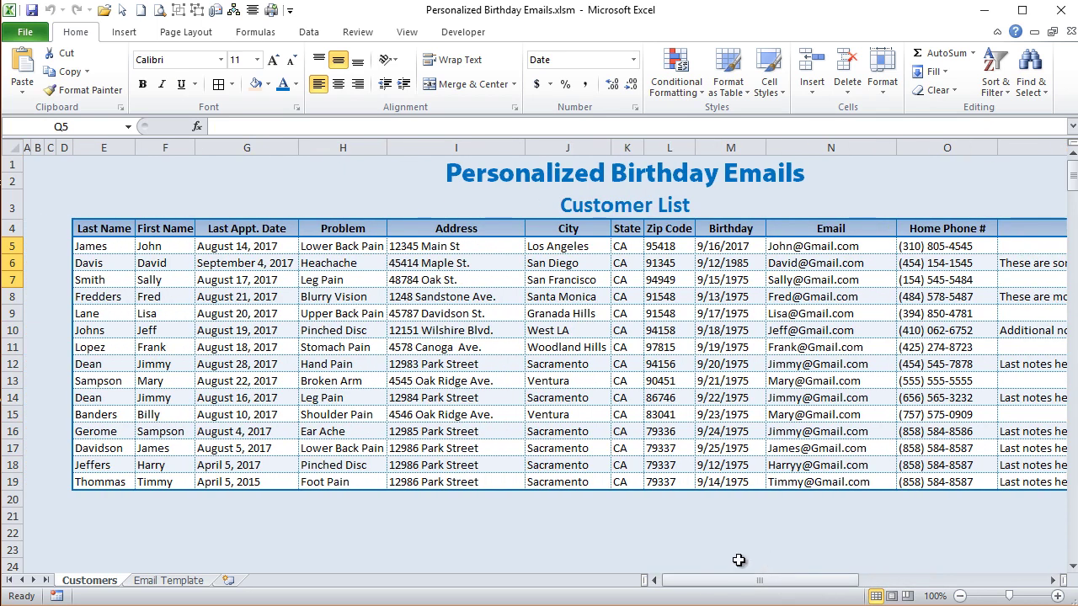
Step: Look over the Email Template sheet and compare it with the Last Appt. Date column on the Customers sheet
{"action": "left_click", "coordinate": [160, 581]}
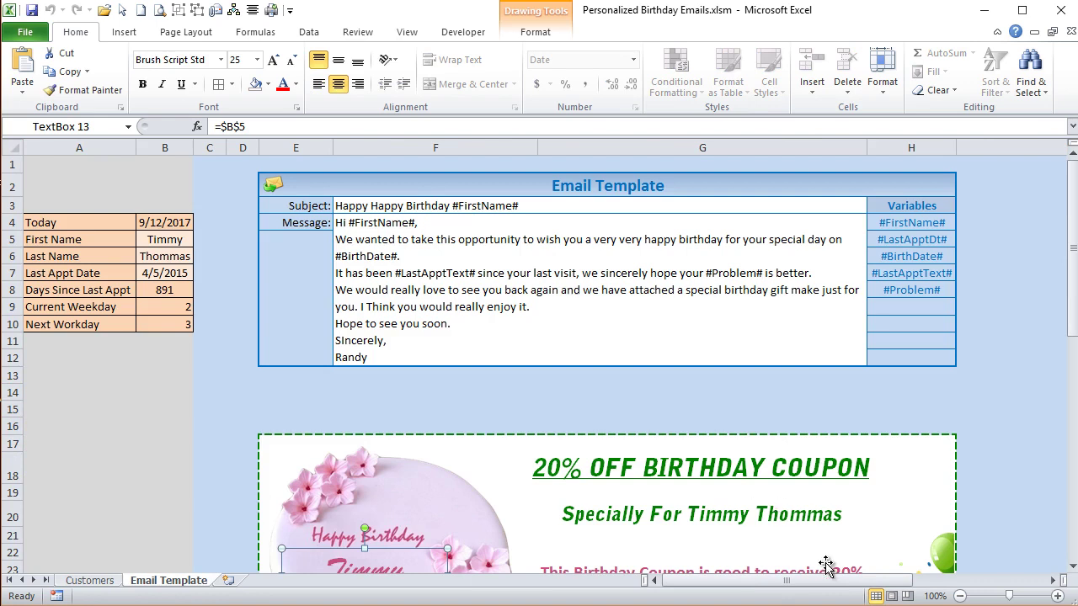
{"action": "left_click", "coordinate": [1052, 581]}
{"action": "left_click", "coordinate": [1052, 581]}
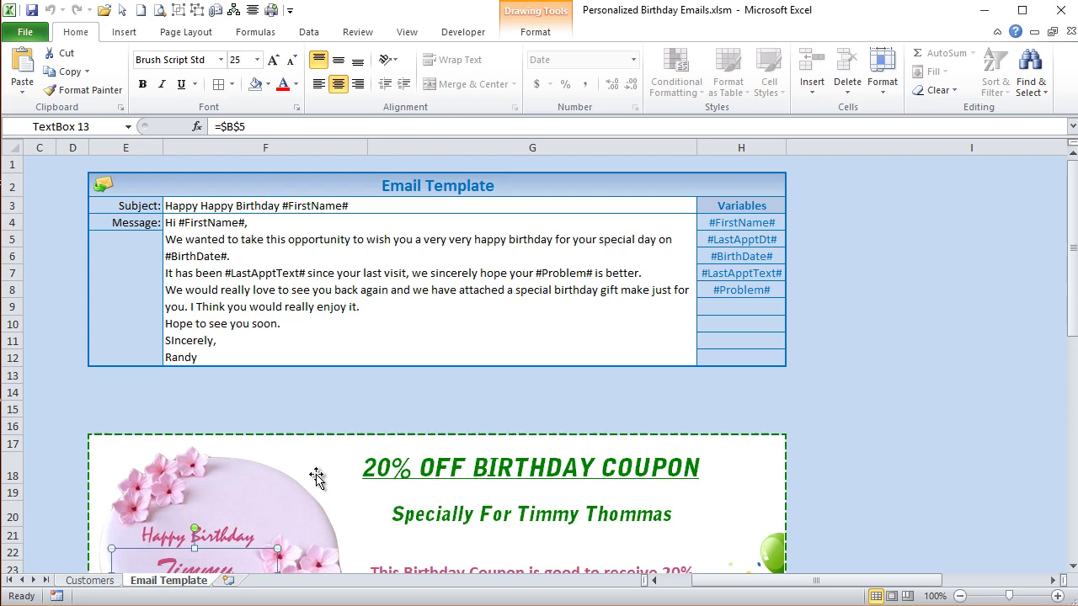
{"action": "left_click", "coordinate": [98, 580]}
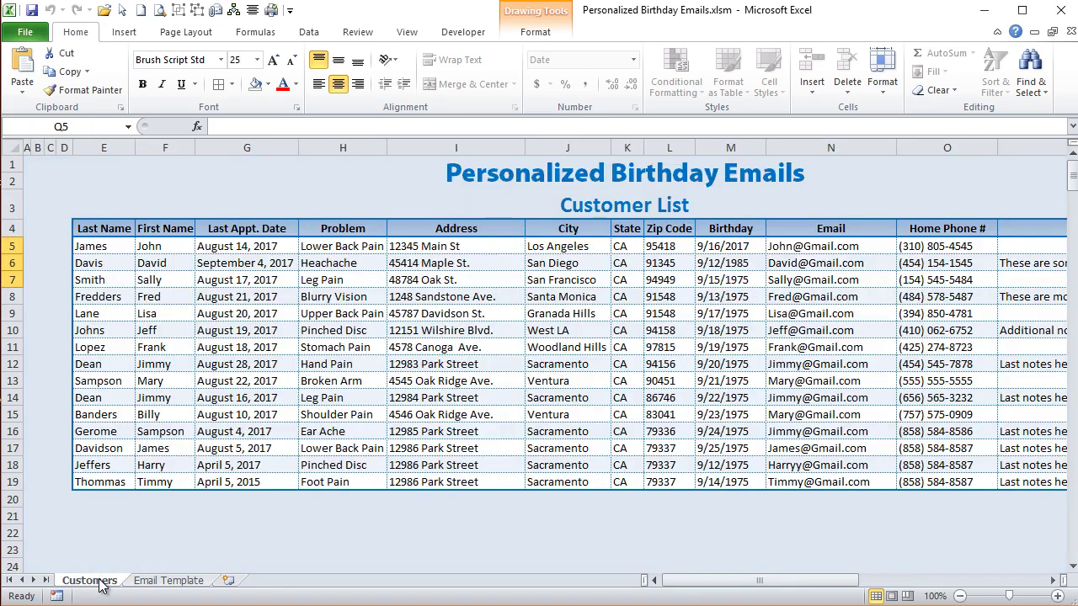
{"action": "left_click_drag", "start_coordinate": [244, 246], "coordinate": [236, 429]}
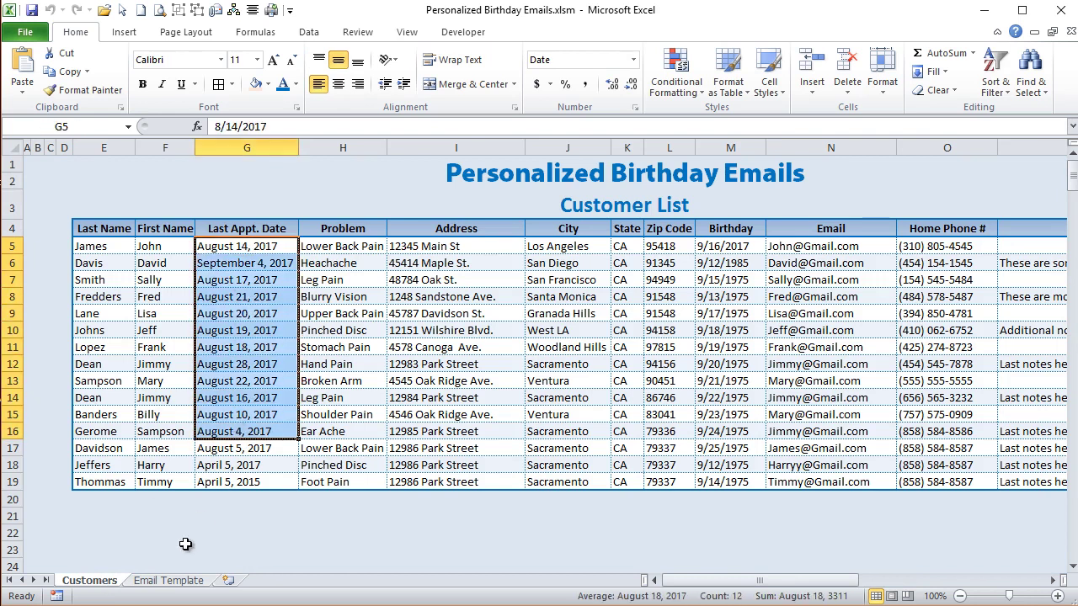
Step: Examine the subject, the message text and the list of variables on the Email Template sheet
{"action": "left_click", "coordinate": [173, 581]}
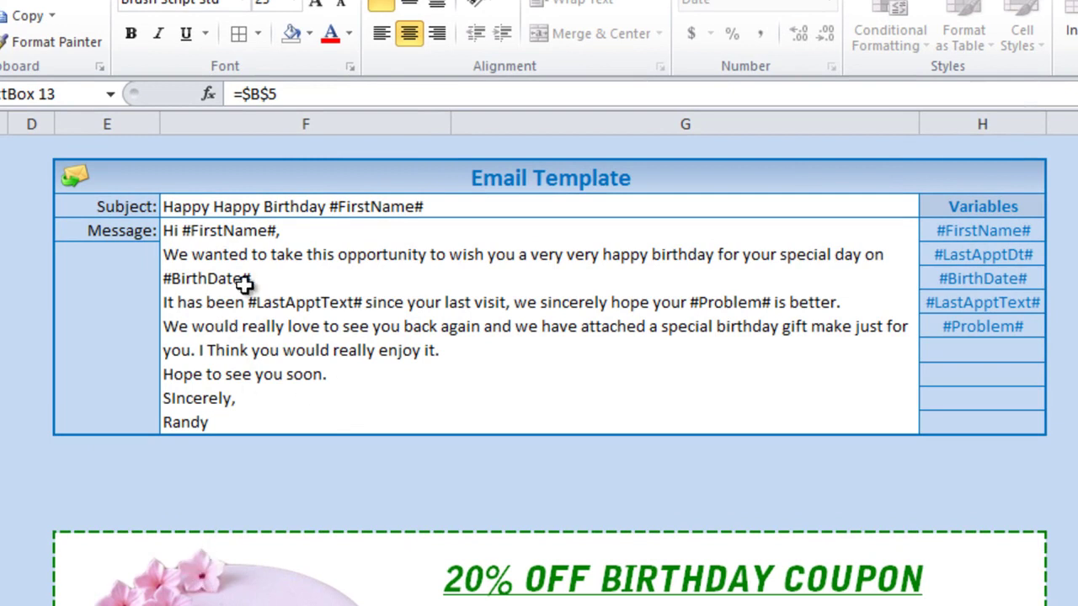
{"action": "left_click", "coordinate": [245, 208]}
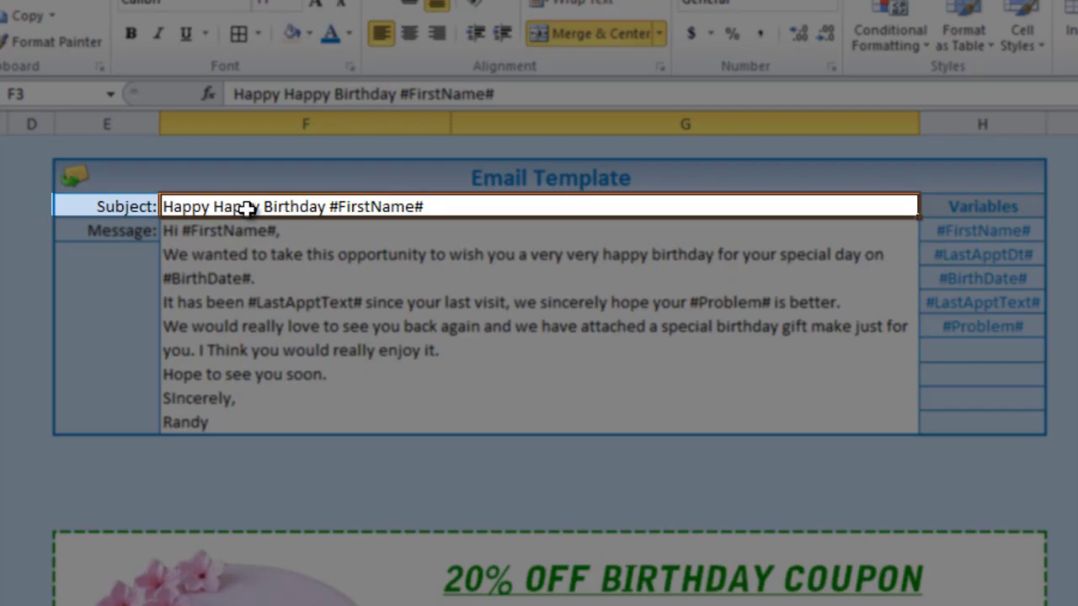
{"action": "left_click", "coordinate": [278, 324]}
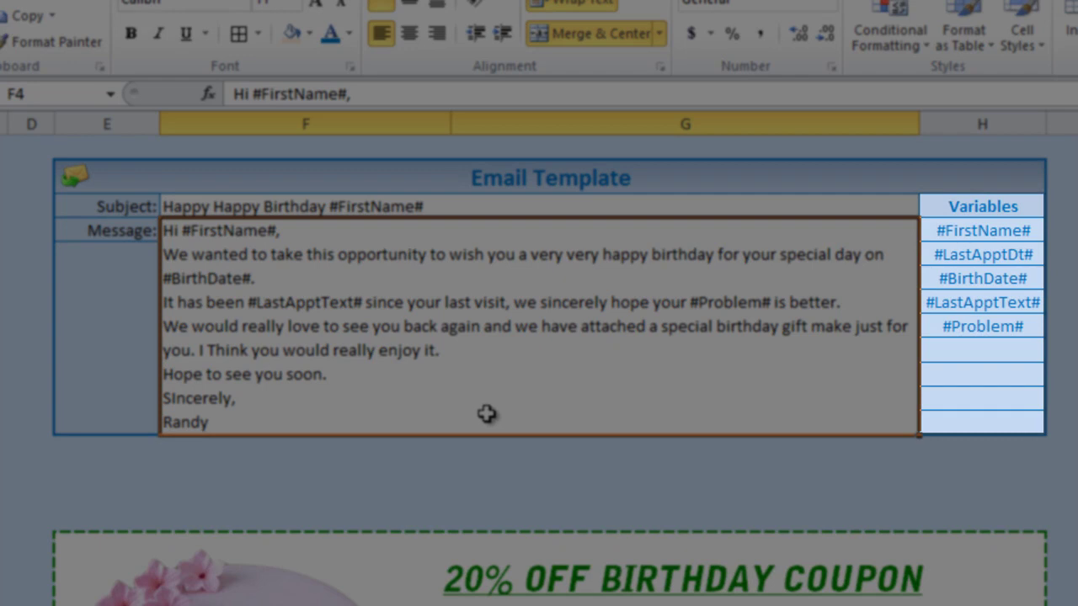
{"action": "left_click", "coordinate": [947, 233]}
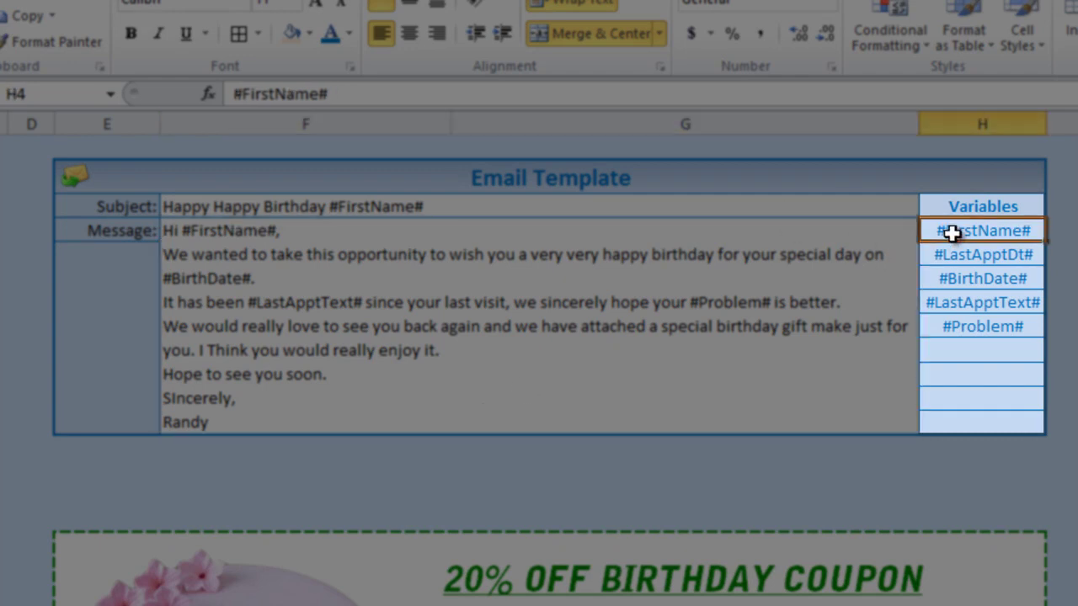
{"action": "left_click", "coordinate": [1007, 268]}
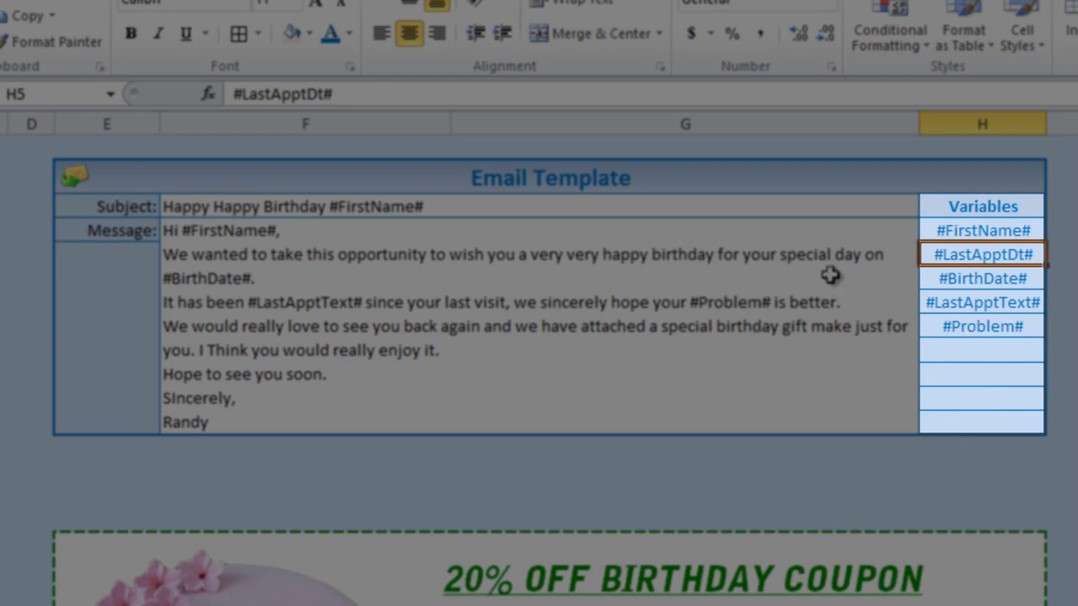
{"action": "left_click", "coordinate": [893, 261]}
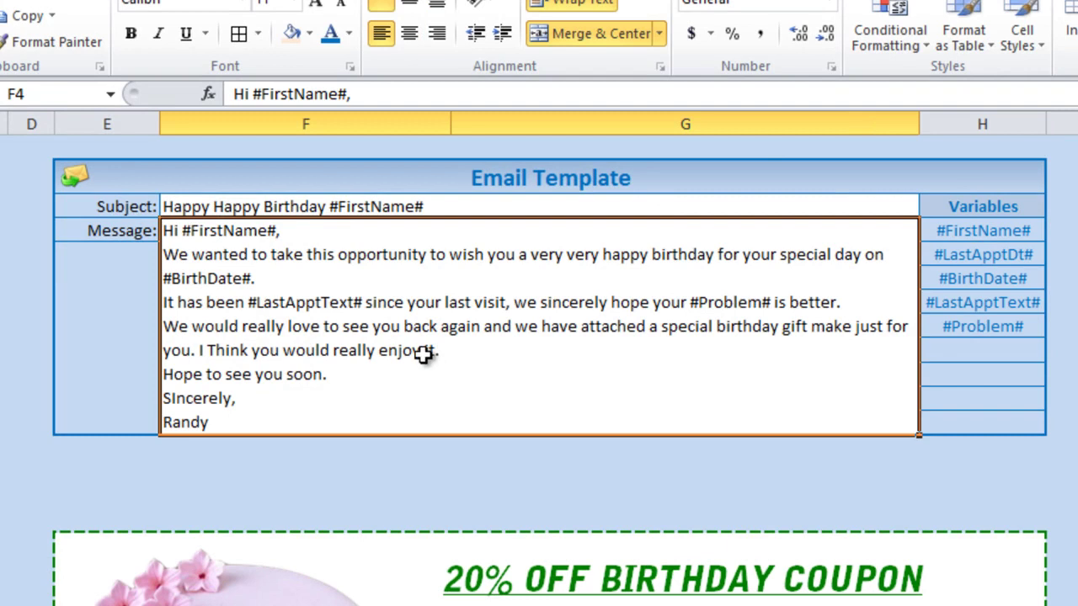
Step: Examine the 20% off birthday coupon below the email template
{"action": "scroll", "coordinate": [423, 353], "scroll_direction": "down", "scroll_amount": 2}
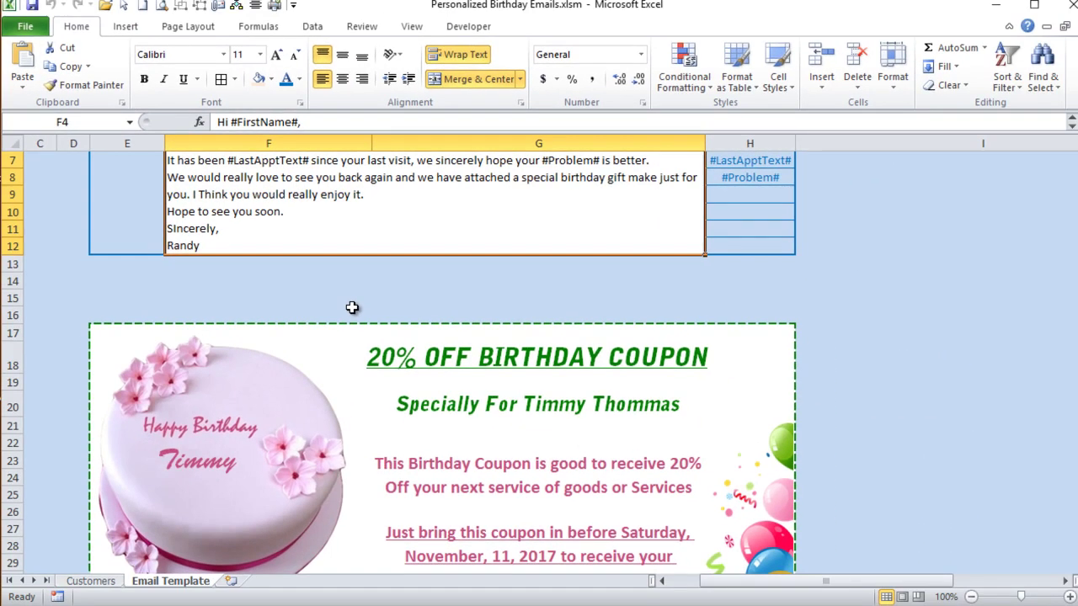
{"action": "scroll", "coordinate": [352, 308], "scroll_direction": "down", "scroll_amount": 1}
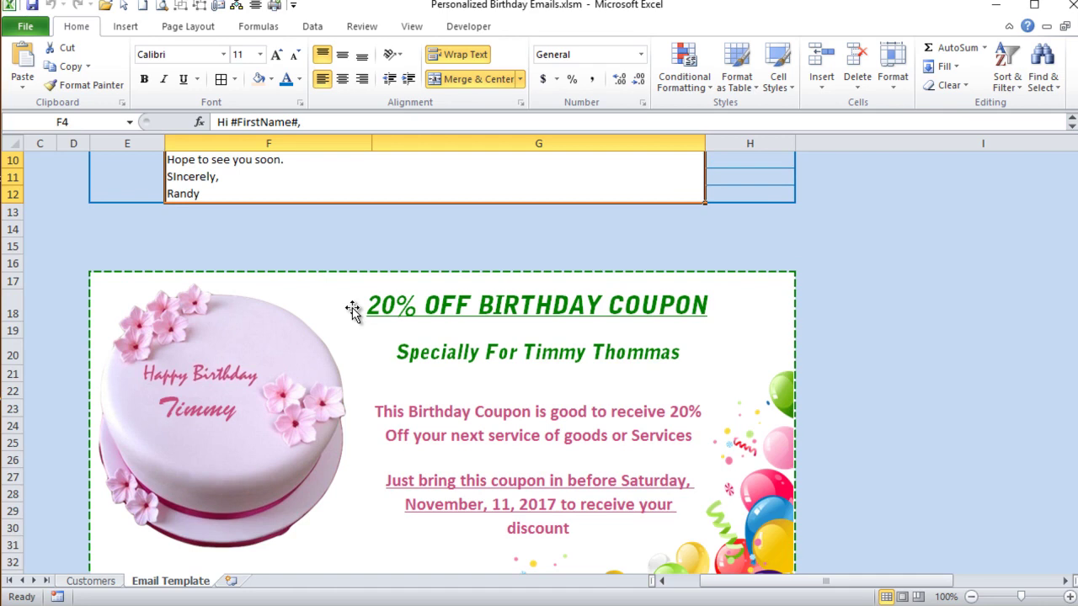
{"action": "scroll", "coordinate": [352, 310], "scroll_direction": "down", "scroll_amount": 1}
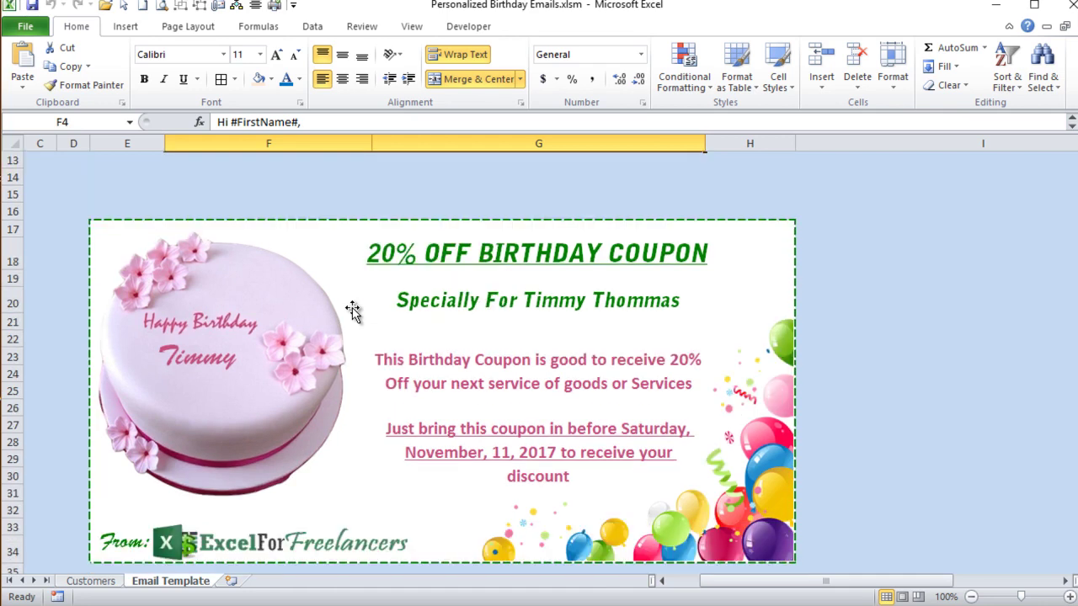
{"action": "left_click", "coordinate": [366, 230]}
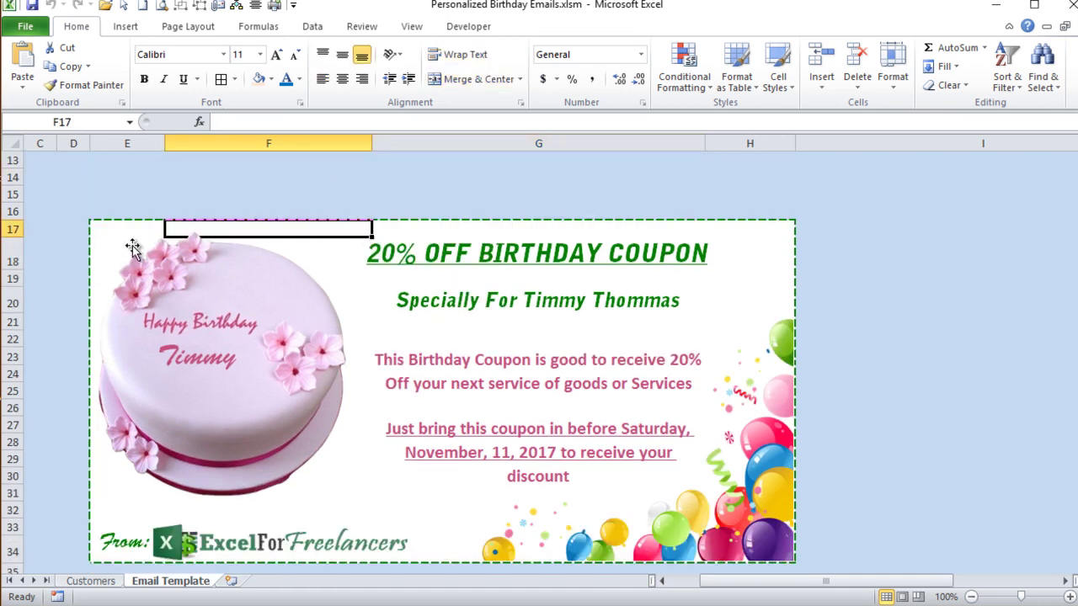
Step: Shift the coupon's cake picture slightly down and to the left, and realign the Happy Birthday and first-name text boxes on it
{"action": "left_click", "coordinate": [224, 271]}
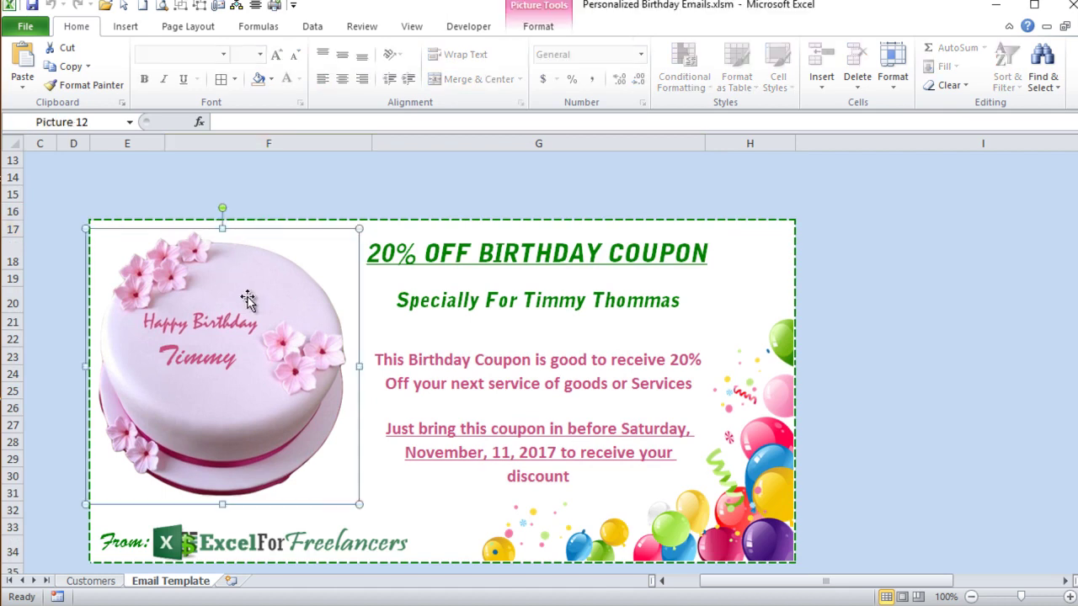
{"action": "mouse_move", "coordinate": [240, 277]}
{"action": "left_mouse_down"}
{"action": "mouse_move", "coordinate": [260, 272]}
{"action": "mouse_move", "coordinate": [234, 280]}
{"action": "left_mouse_up"}
{"action": "mouse_move", "coordinate": [210, 364]}
{"action": "left_mouse_down"}
{"action": "mouse_move", "coordinate": [221, 385]}
{"action": "mouse_move", "coordinate": [207, 365]}
{"action": "left_mouse_up"}
{"action": "left_click", "coordinate": [212, 302]}
{"action": "mouse_move", "coordinate": [212, 302]}
{"action": "left_mouse_down"}
{"action": "mouse_move", "coordinate": [221, 293]}
{"action": "mouse_move", "coordinate": [215, 305]}
{"action": "left_mouse_up"}
{"action": "left_click", "coordinate": [194, 369]}
{"action": "key", "text": "Up"}
{"action": "key", "text": "Up"}
{"action": "key", "text": "Up"}
{"action": "key", "text": "Up"}
{"action": "key", "text": "Up"}
{"action": "key", "text": "Up"}
{"action": "key", "text": "Up"}
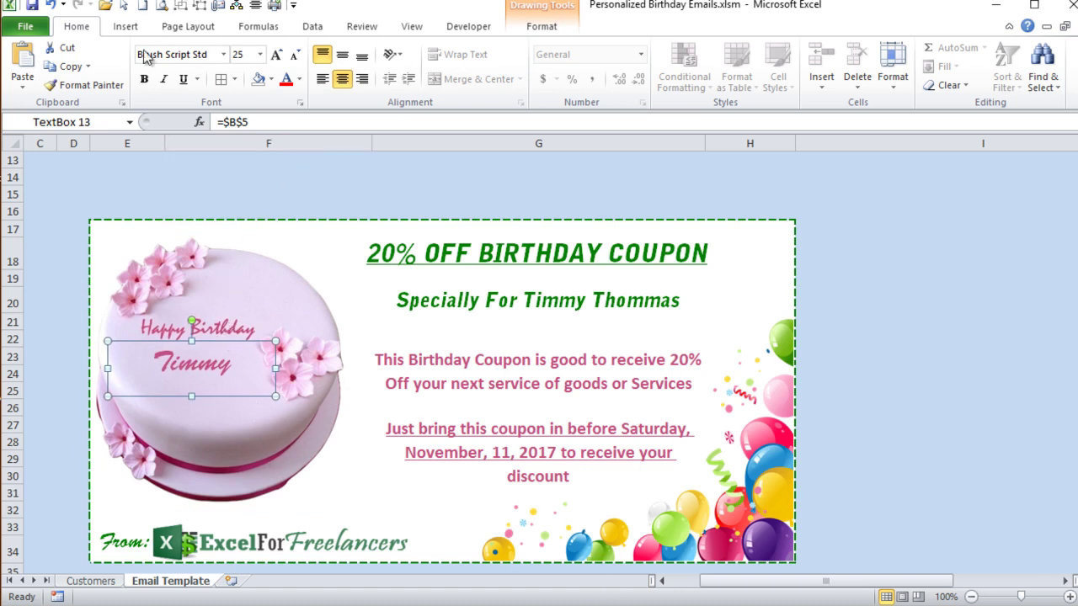
{"action": "left_click", "coordinate": [126, 27]}
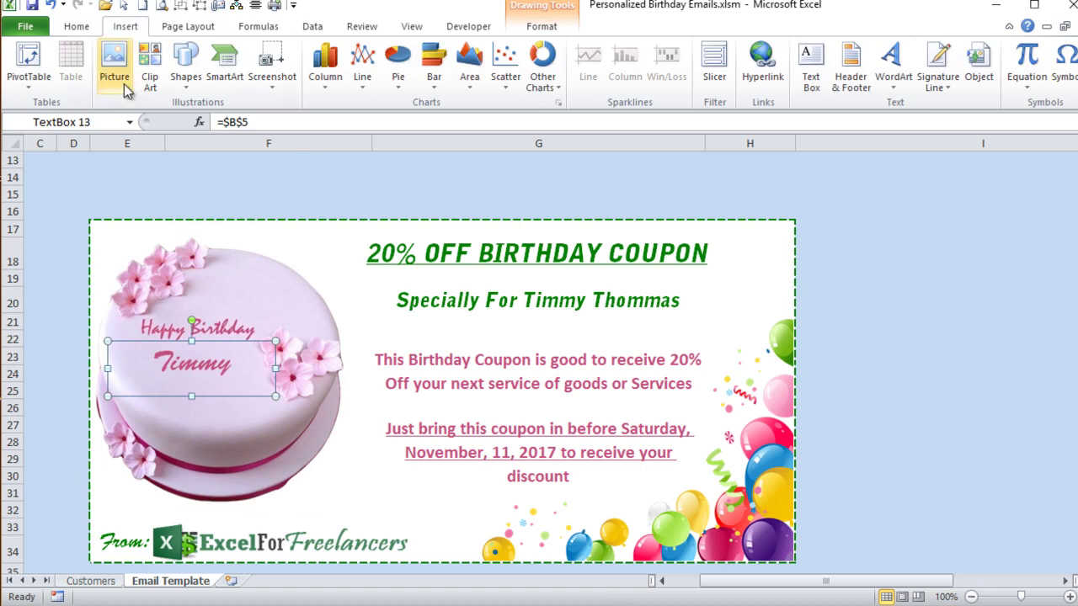
{"action": "left_click", "coordinate": [184, 76]}
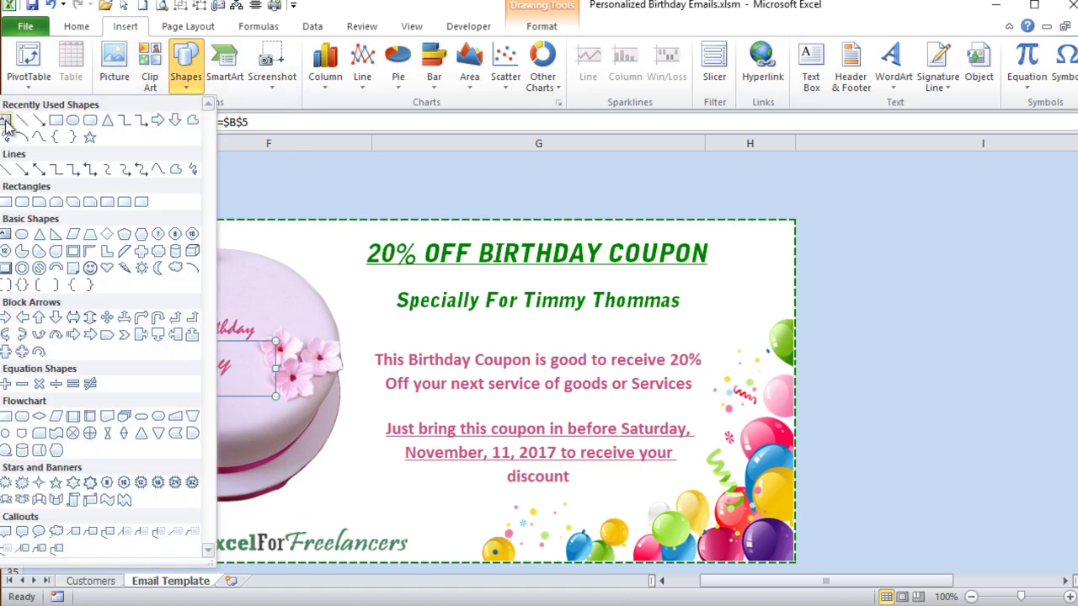
{"action": "left_click", "coordinate": [282, 166]}
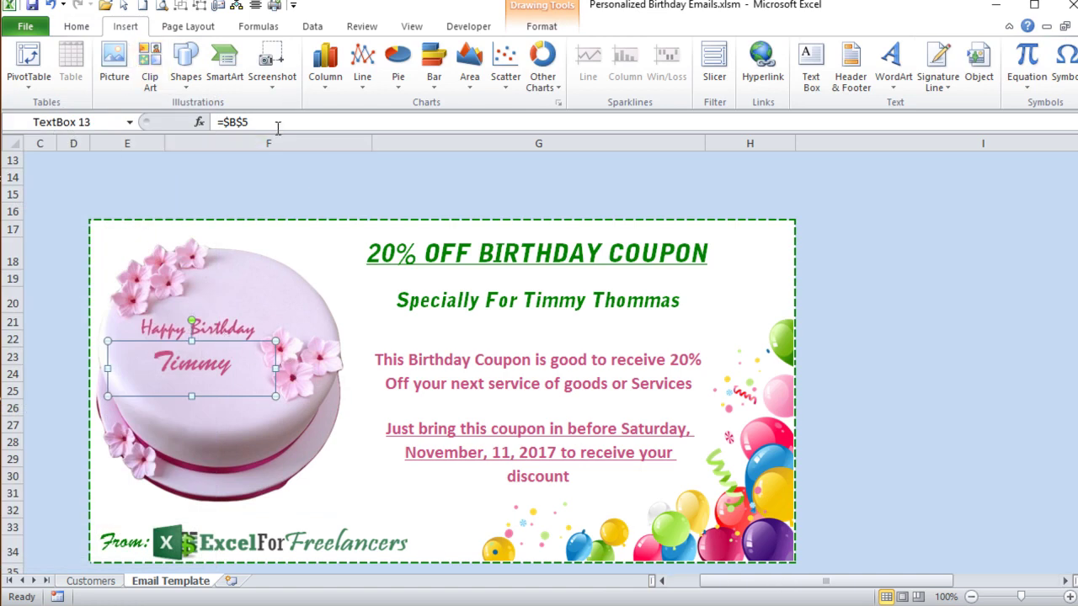
Step: Try to relink the first-name text box on the cake to cell A26
{"action": "left_click_drag", "start_coordinate": [278, 123], "coordinate": [210, 123]}
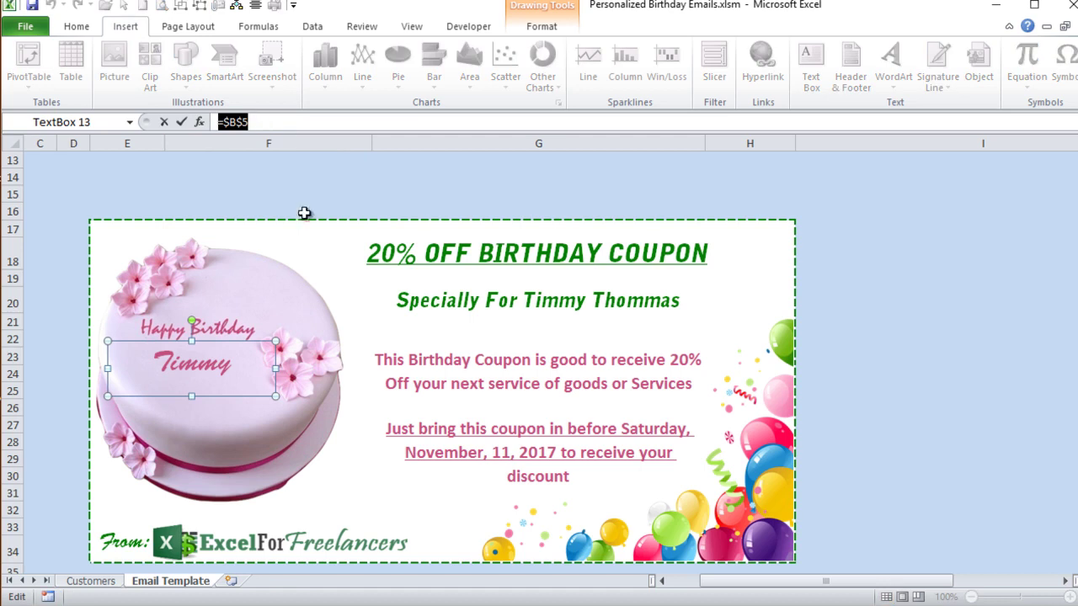
{"action": "left_click_drag", "start_coordinate": [758, 580], "coordinate": [707, 584]}
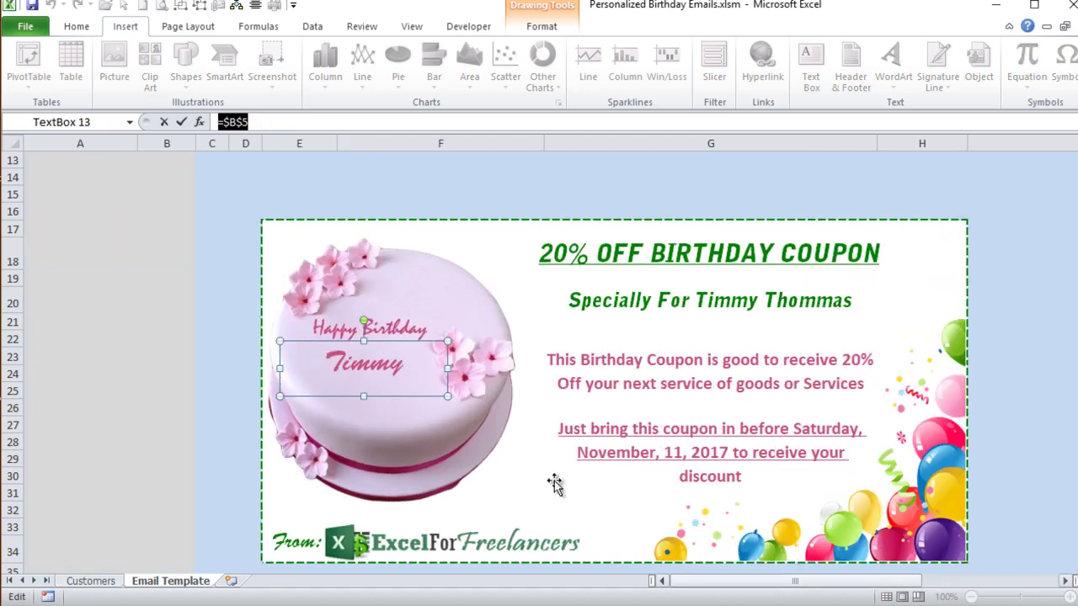
{"action": "left_click", "coordinate": [117, 416]}
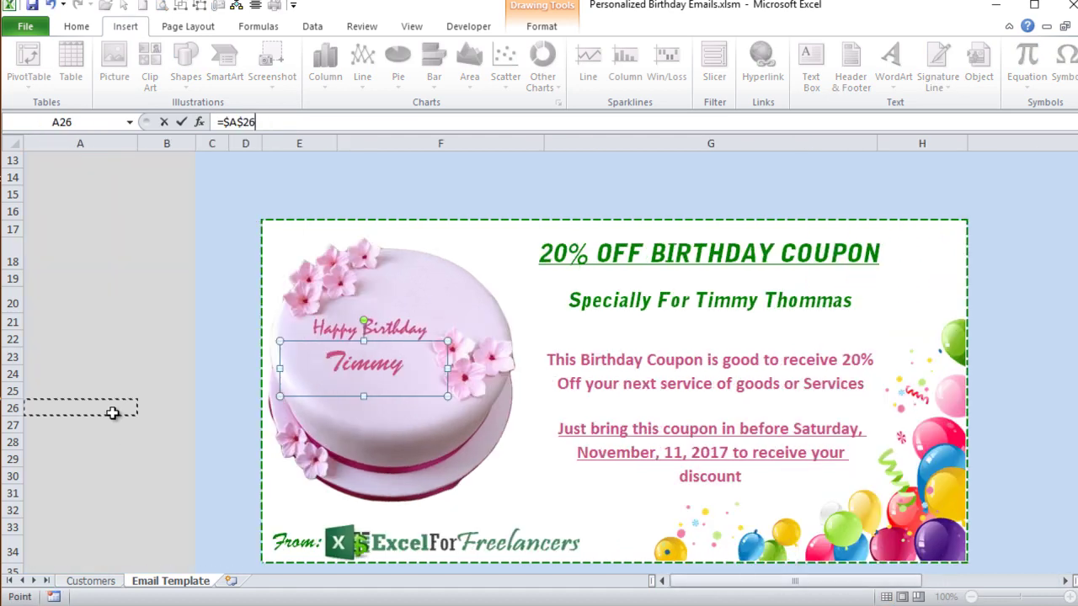
{"action": "key", "text": "Escape"}
Step: Try a different first name in cell B5, check the linked text on the cake, and undo the last two changes
{"action": "scroll", "coordinate": [109, 411], "scroll_direction": "up", "scroll_amount": 4}
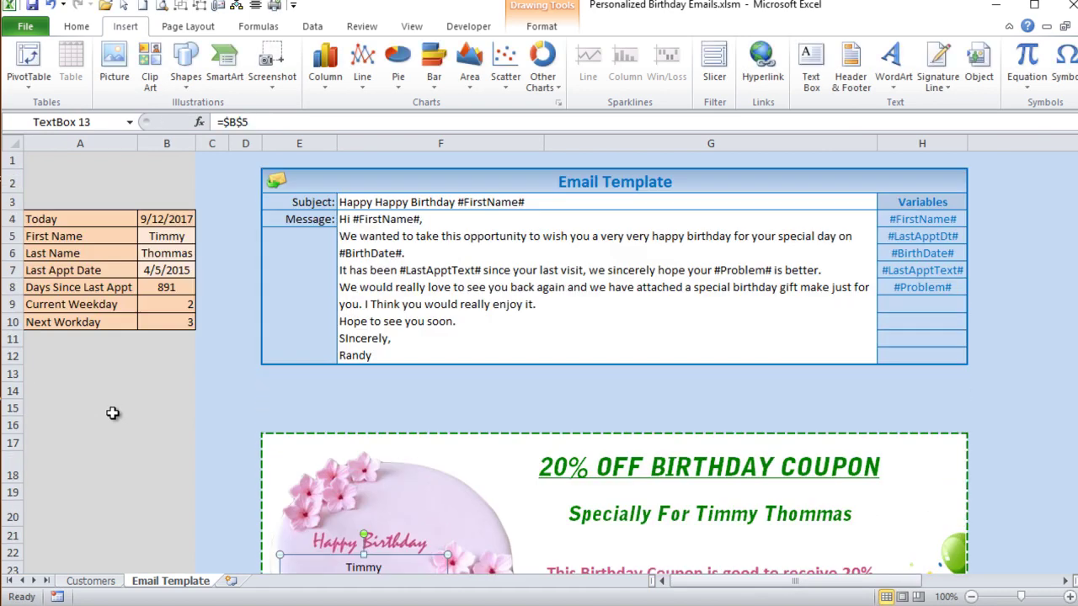
{"action": "left_click", "coordinate": [178, 236]}
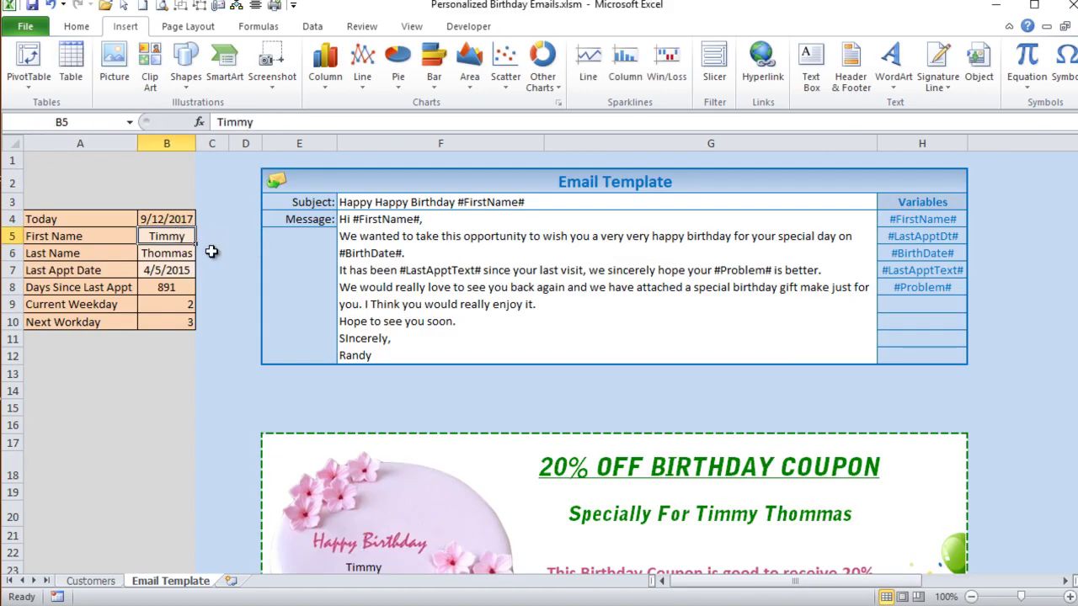
{"action": "type", "text": "Randy"}
{"action": "key", "text": "Return"}
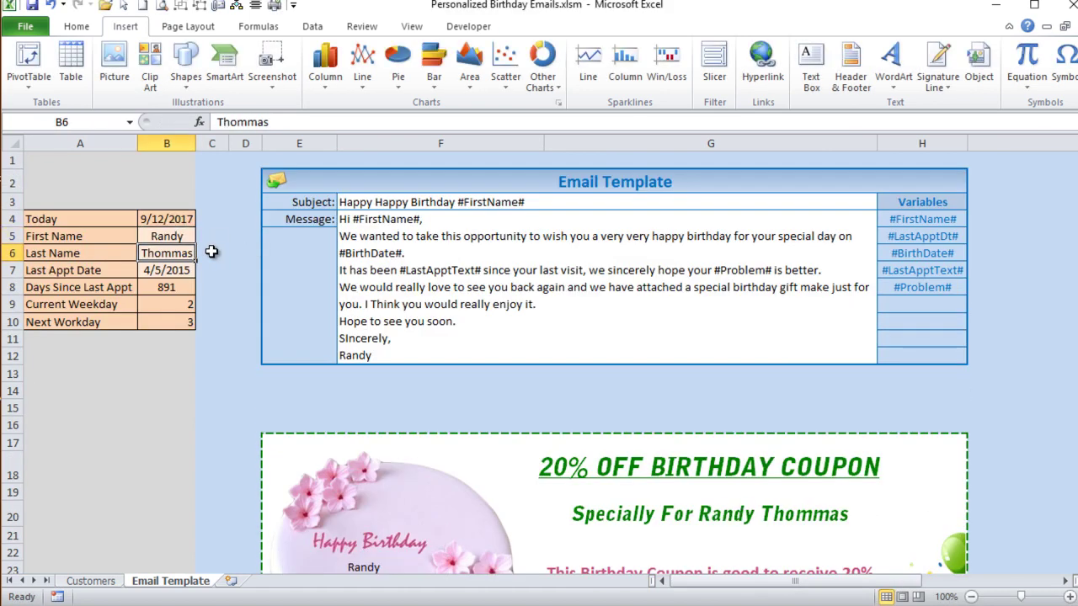
{"action": "scroll", "coordinate": [210, 253], "scroll_direction": "down", "scroll_amount": 3}
{"action": "left_click", "coordinate": [366, 412]}
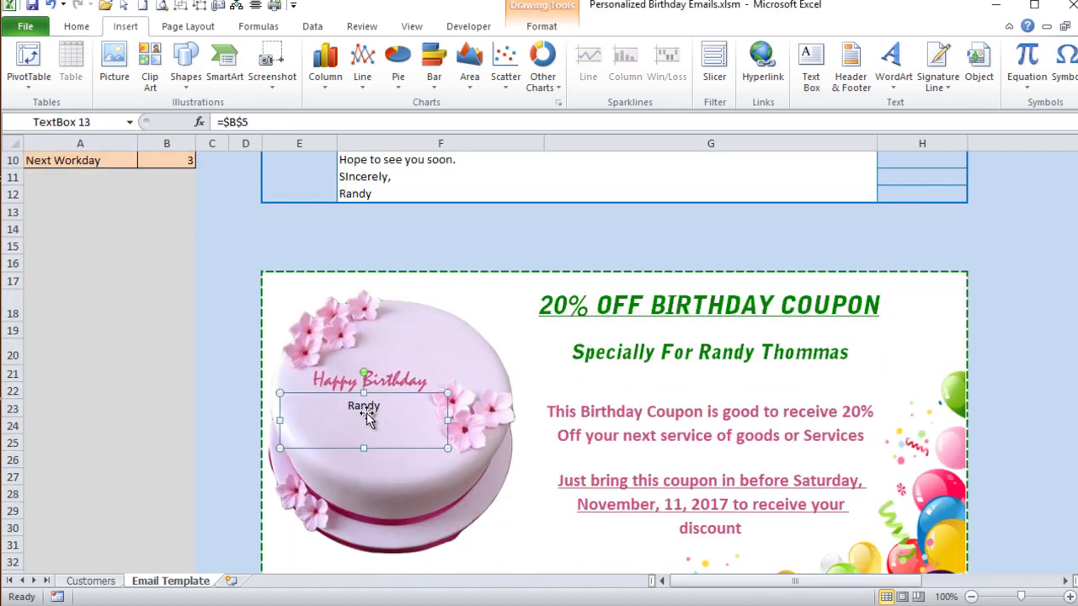
{"action": "key", "text": "ctrl+z"}
{"action": "key", "text": "ctrl+z"}
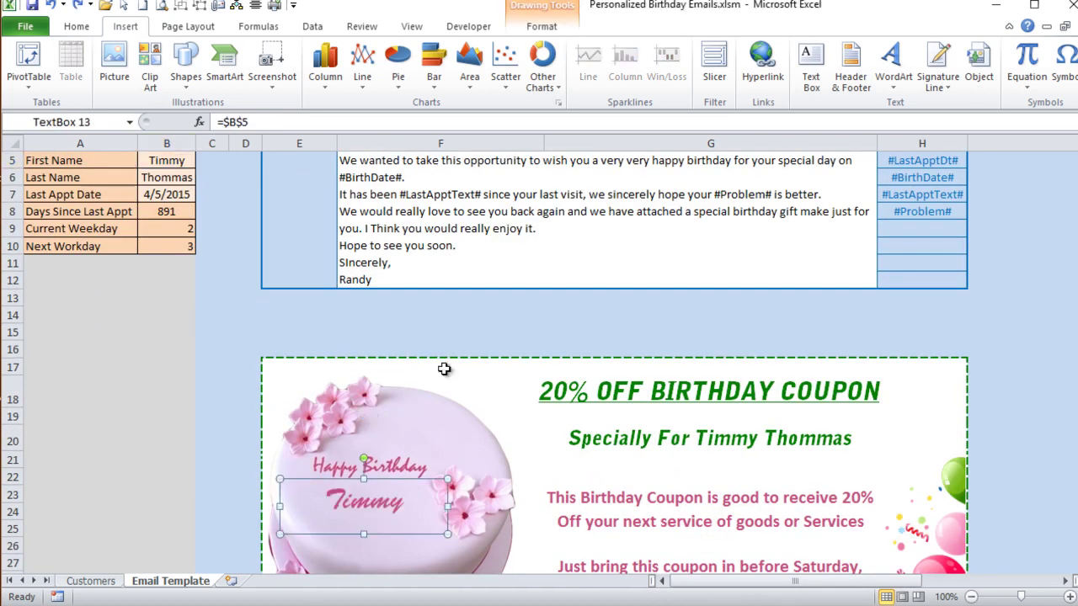
Step: Enter a different first name in cell B5 and check the linked names on the coupon
{"action": "scroll", "coordinate": [399, 361], "scroll_direction": "up", "scroll_amount": 2}
{"action": "left_click", "coordinate": [187, 236]}
{"action": "type", "text": "Rad"}
{"action": "type", "text": "dy"}
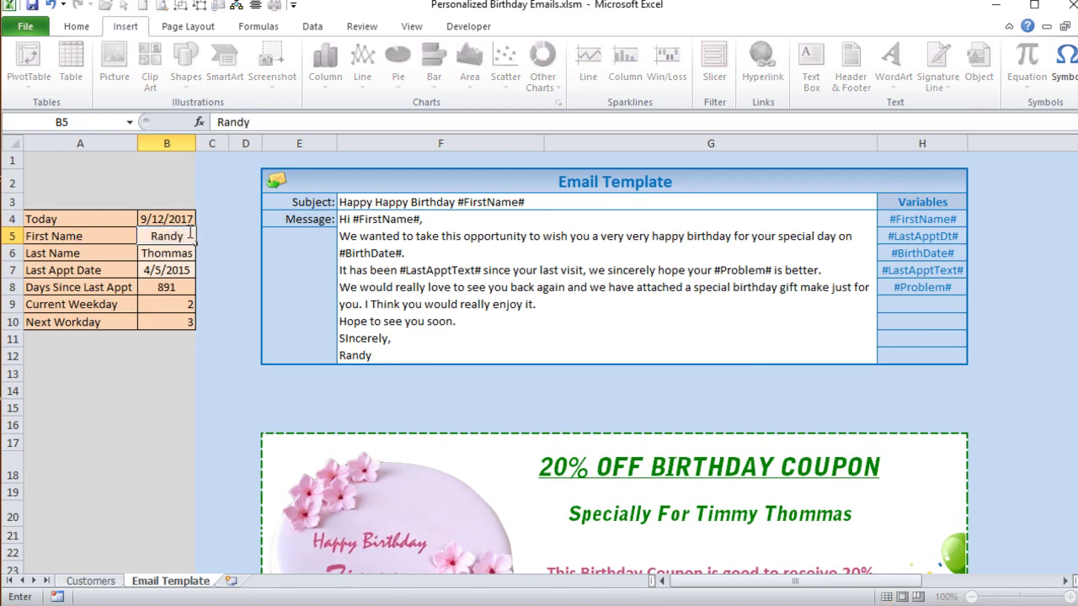
{"action": "key", "text": "Return"}
{"action": "scroll", "coordinate": [219, 253], "scroll_direction": "down", "scroll_amount": 3}
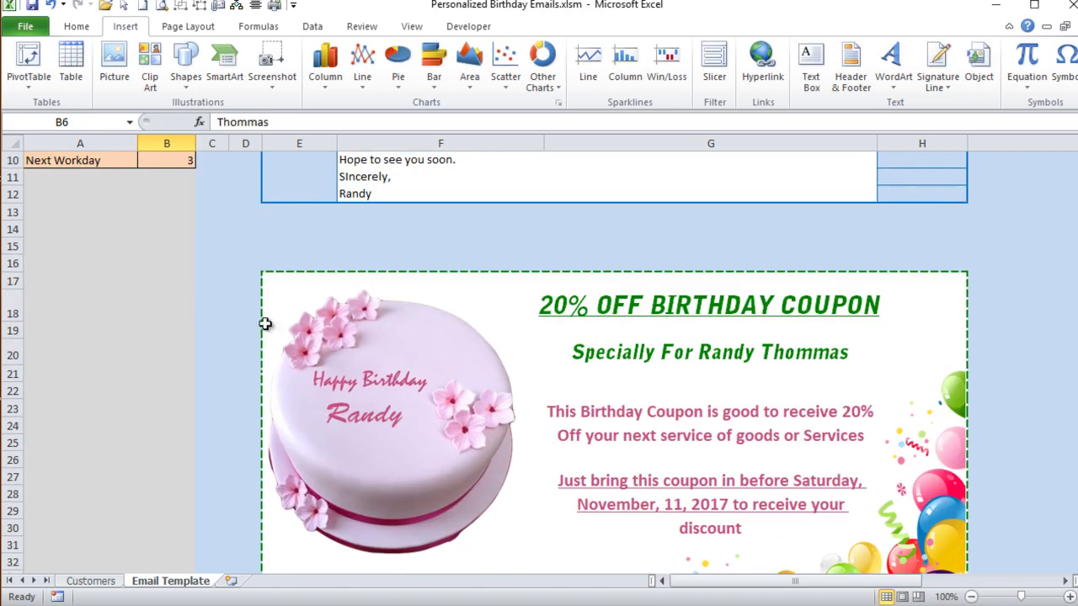
Step: Move the first-name text box on the cake slightly up and to the right
{"action": "left_click", "coordinate": [360, 412]}
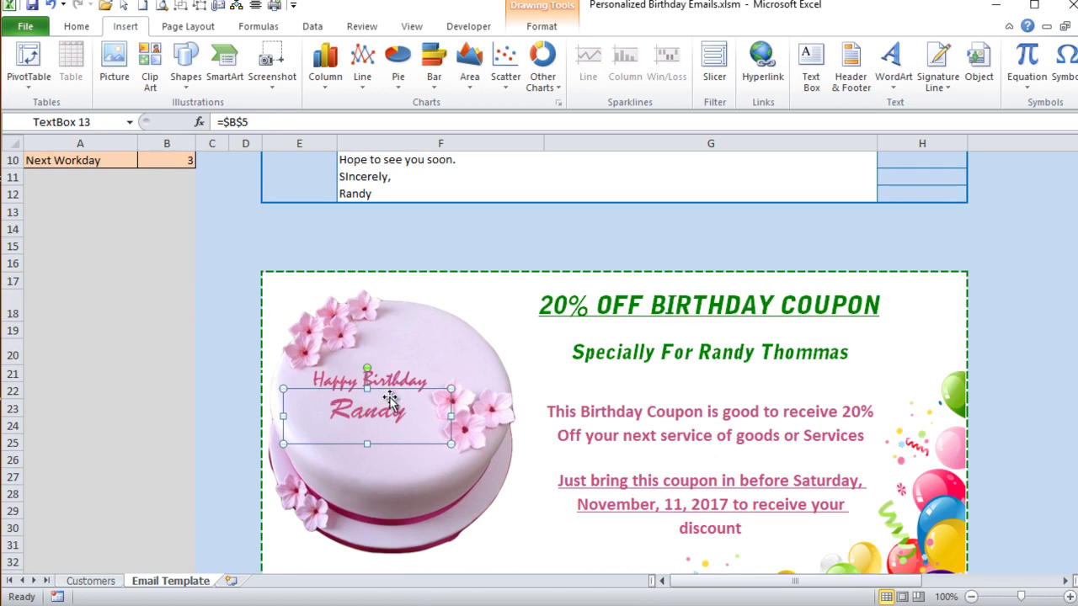
{"action": "scroll", "coordinate": [348, 438], "scroll_direction": "up", "scroll_amount": 2}
{"action": "scroll", "coordinate": [345, 439], "scroll_direction": "up", "scroll_amount": 1}
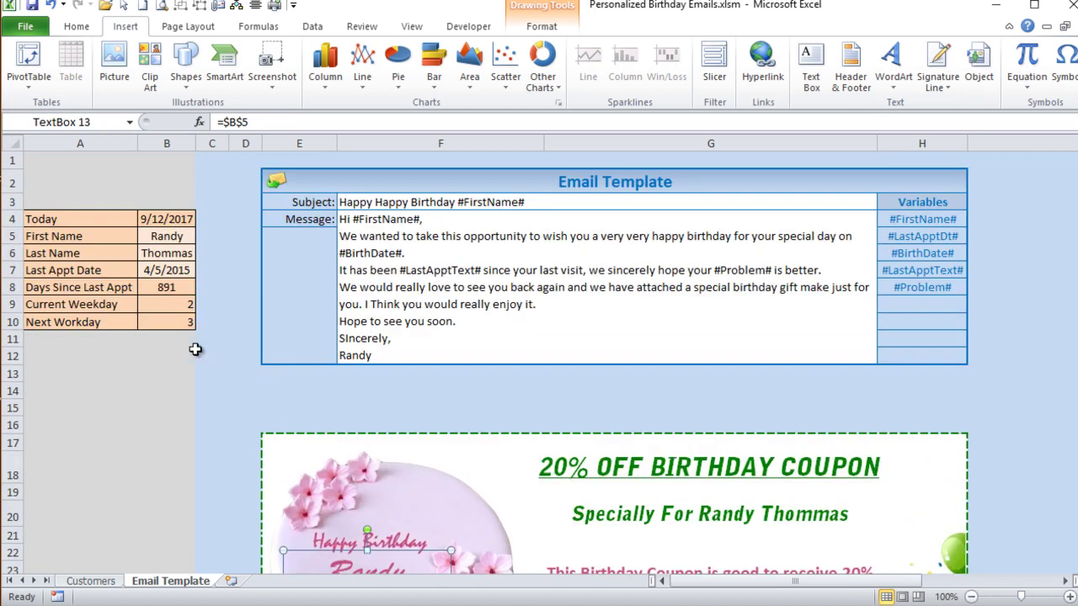
Step: Examine the coupon's "Specially For" formula in cell G20, including its references to B5 and B6, without changing it
{"action": "scroll", "coordinate": [194, 347], "scroll_direction": "down", "scroll_amount": 2}
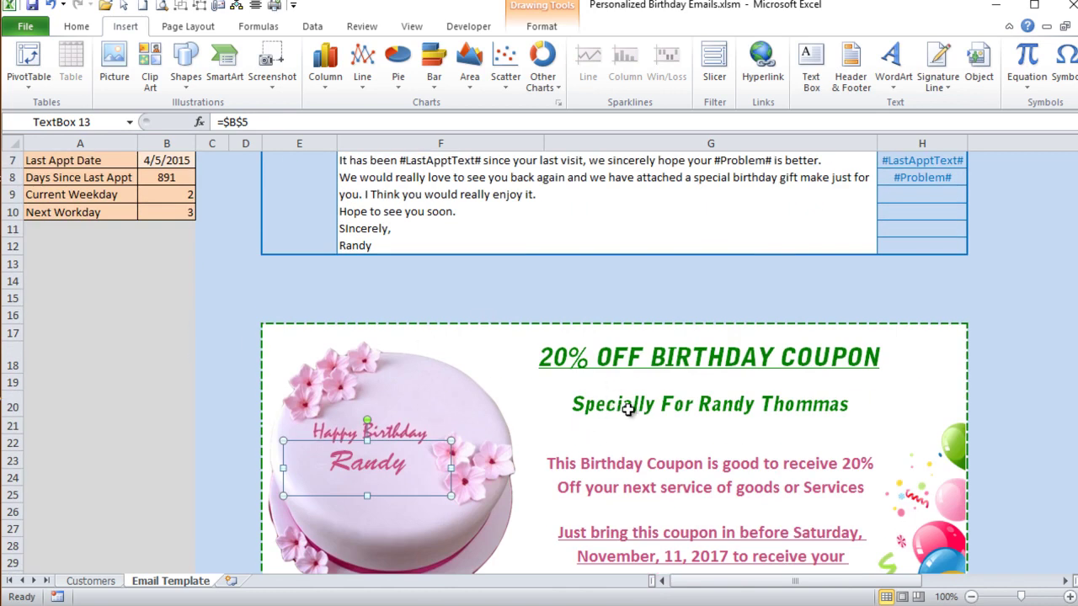
{"action": "scroll", "coordinate": [590, 375], "scroll_direction": "down", "scroll_amount": 1}
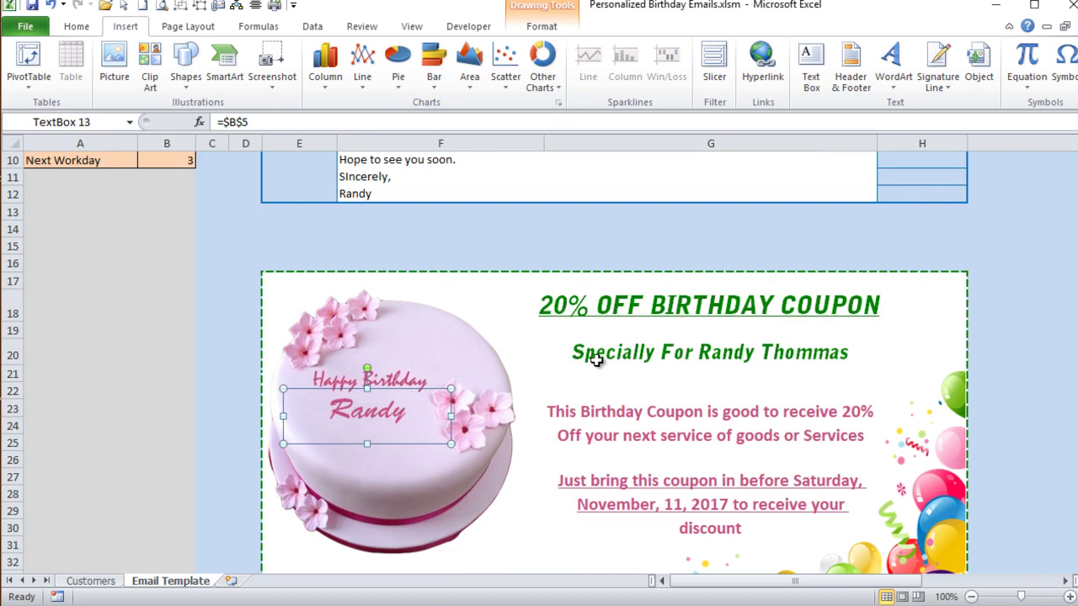
{"action": "left_click", "coordinate": [594, 361]}
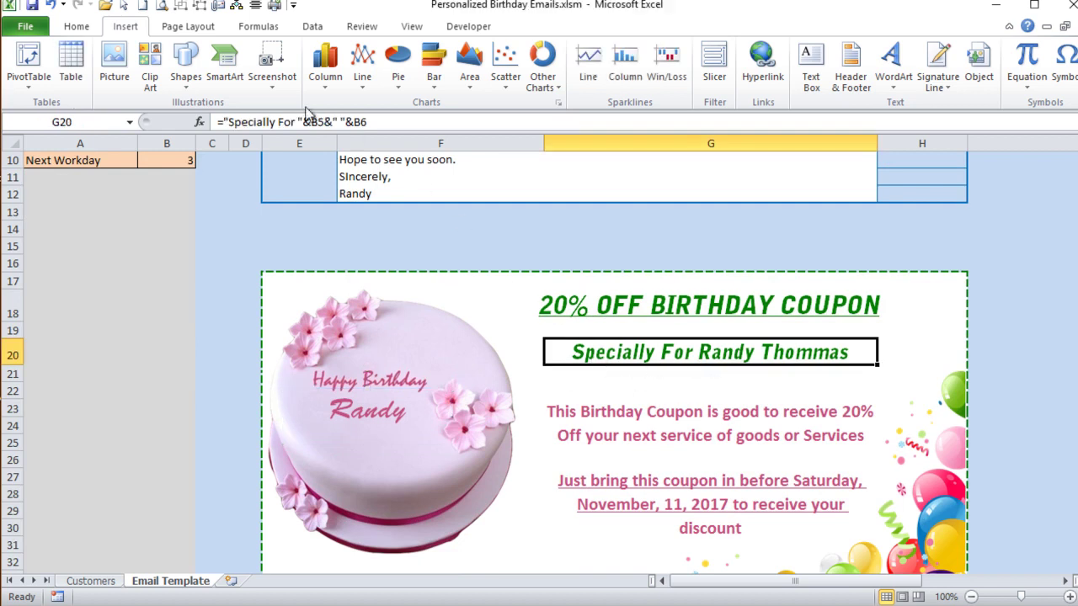
{"action": "left_click_drag", "start_coordinate": [405, 128], "coordinate": [224, 122]}
{"action": "left_click", "coordinate": [324, 125]}
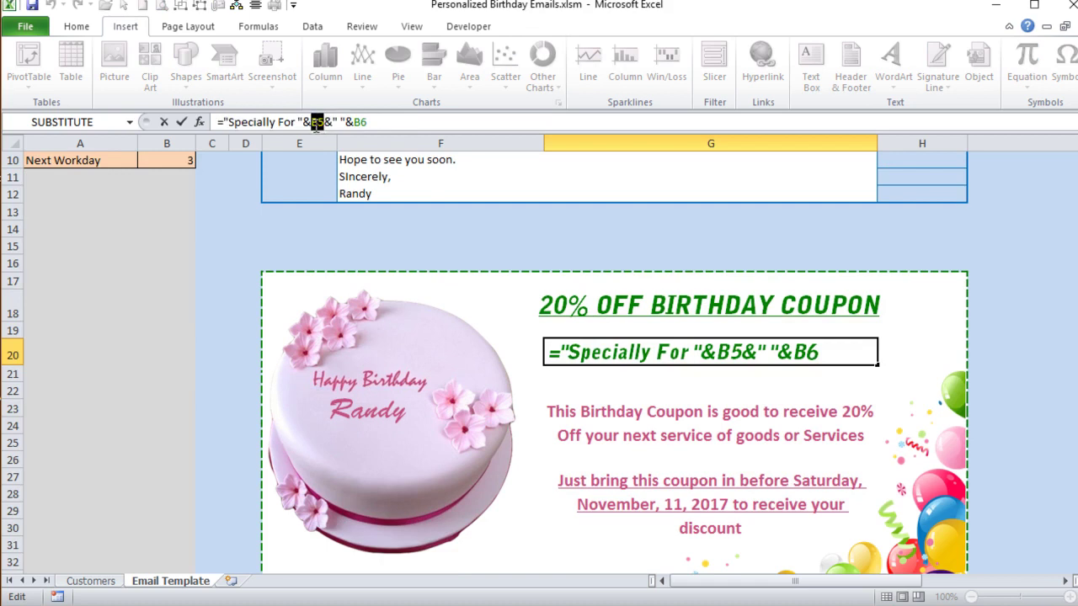
{"action": "left_click", "coordinate": [372, 123]}
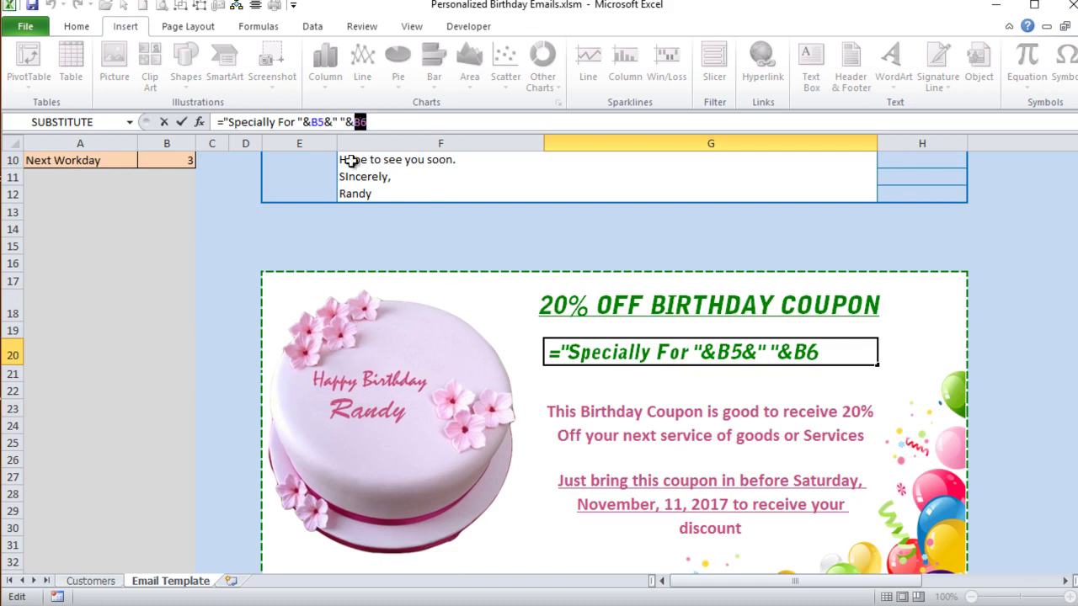
{"action": "key", "text": "Return"}
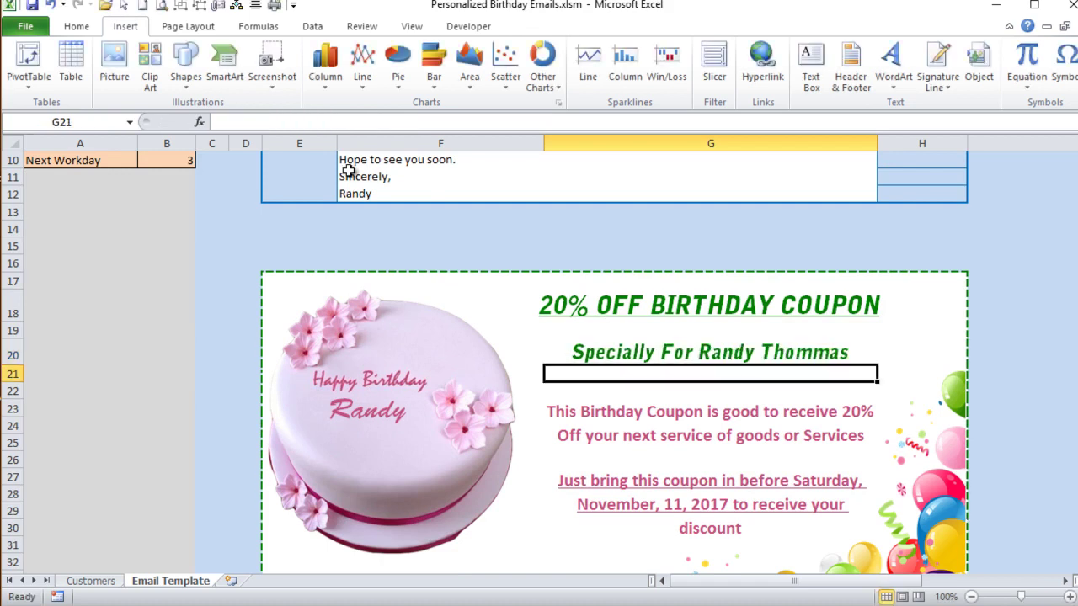
Step: Check the first-name and last-name source cells B5 and B6, and switch to the Customers sheet
{"action": "scroll", "coordinate": [348, 170], "scroll_direction": "up", "scroll_amount": 3}
{"action": "left_click", "coordinate": [169, 236]}
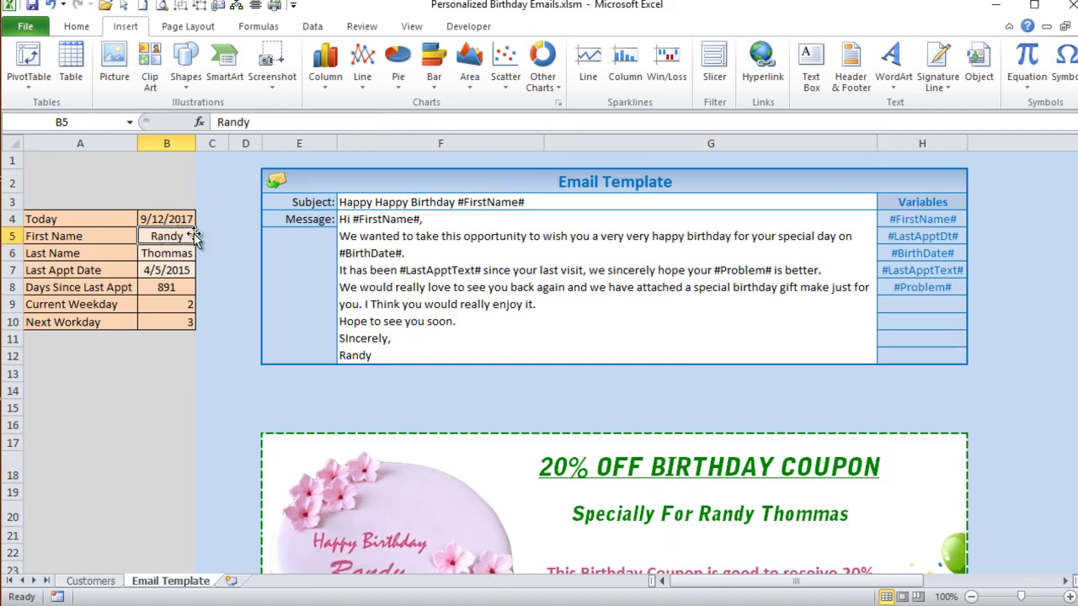
{"action": "left_click", "coordinate": [179, 257]}
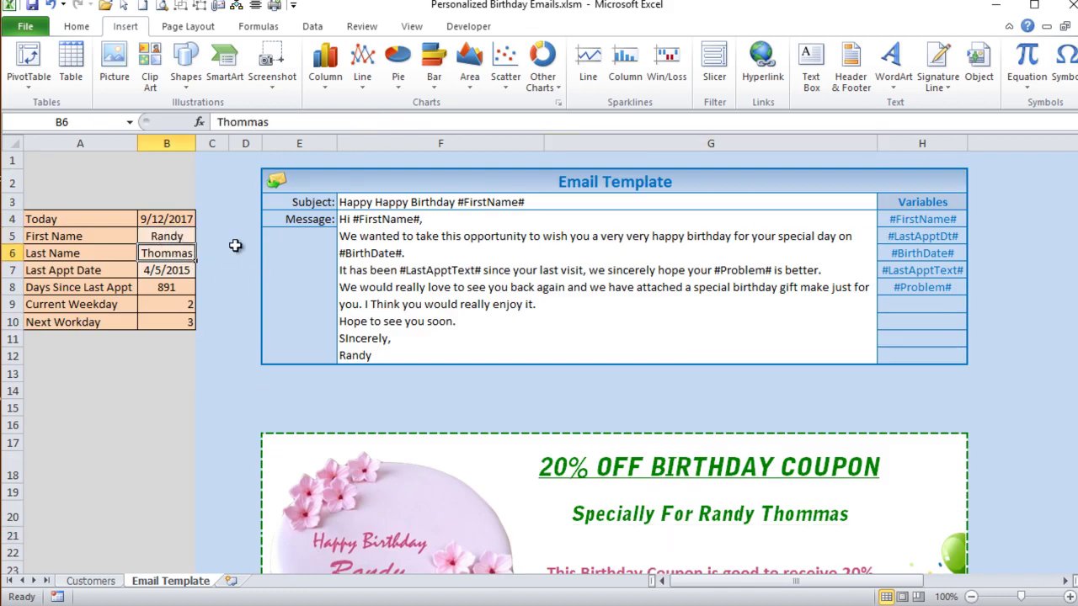
{"action": "left_click", "coordinate": [99, 582]}
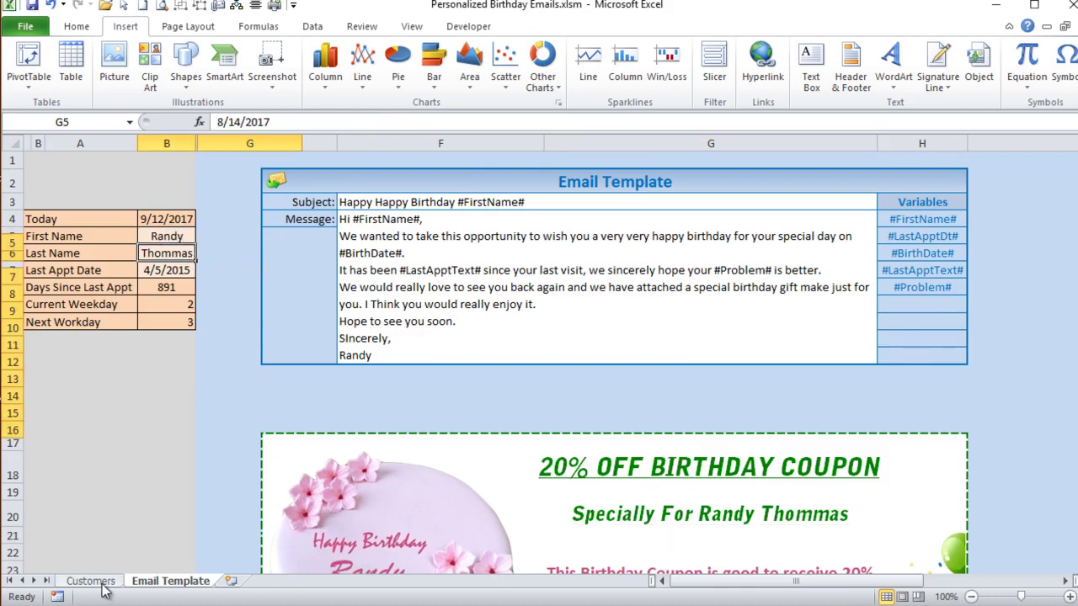